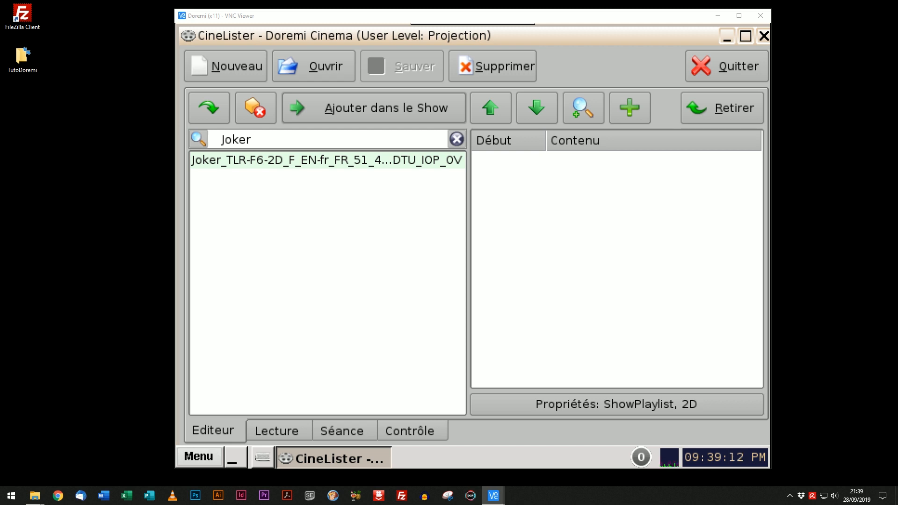
# Step: Add the Joker trailer to the show playlist and view its detailed composition properties
pyautogui.click(327, 161)
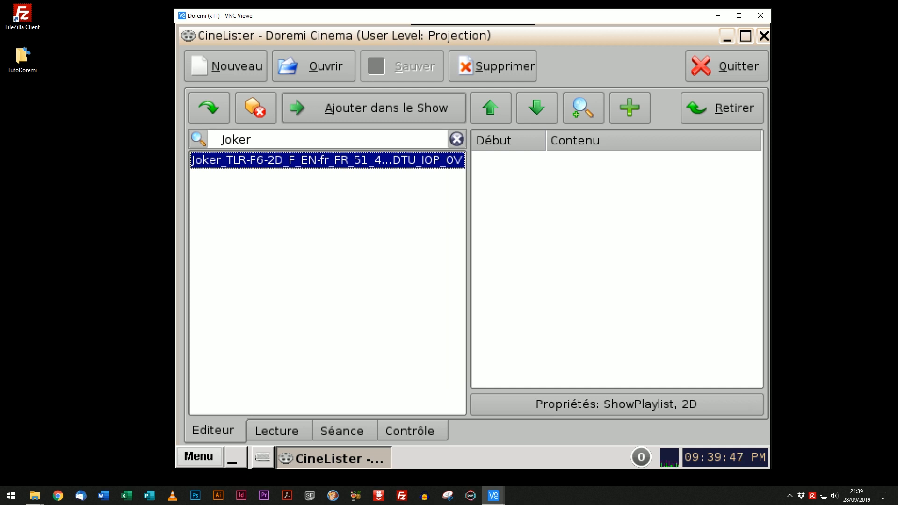
pyautogui.click(374, 108)
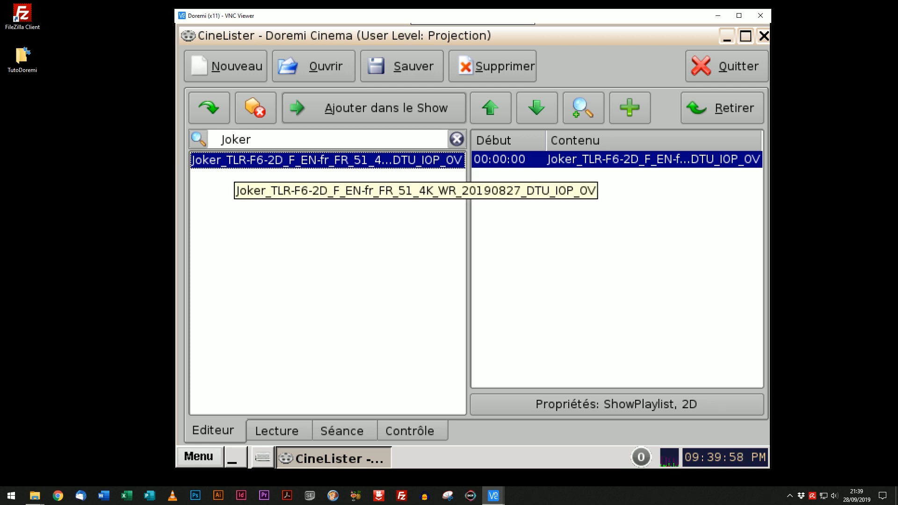
pyautogui.doubleClick(233, 163)
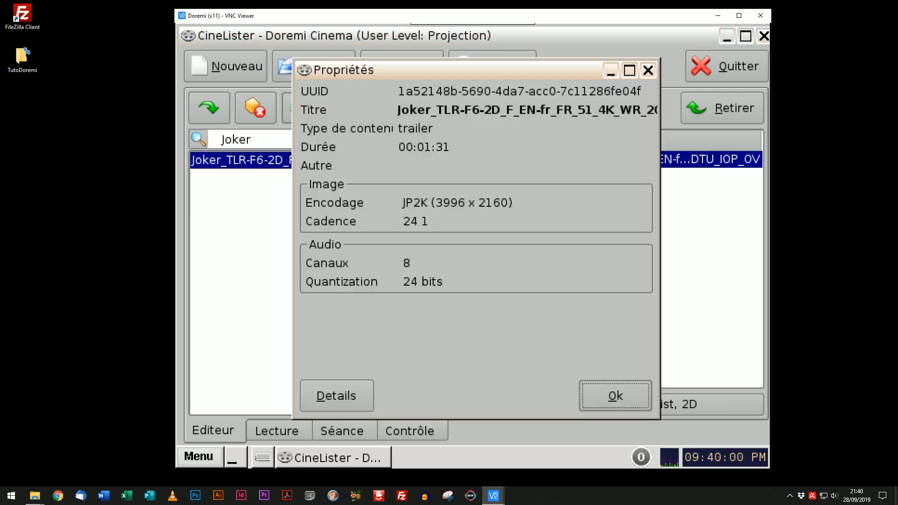
pyautogui.click(337, 395)
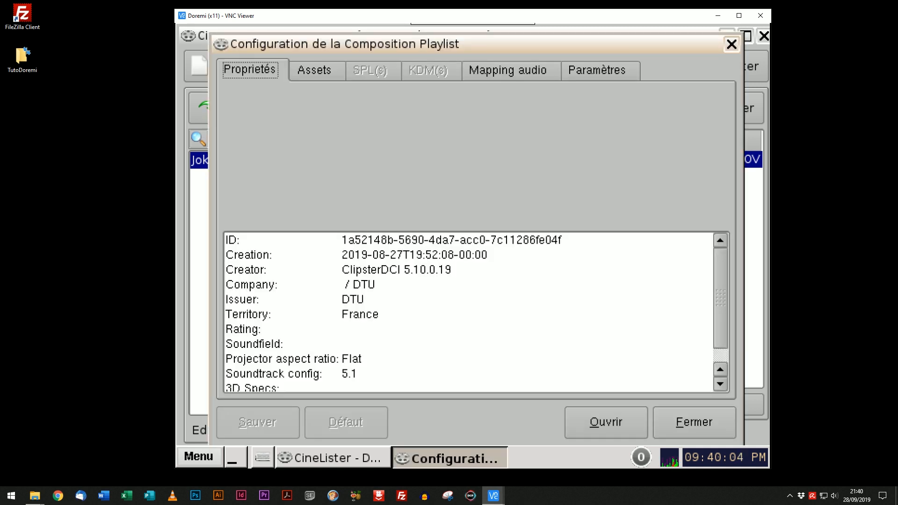
pyautogui.click(314, 70)
pyautogui.click(253, 70)
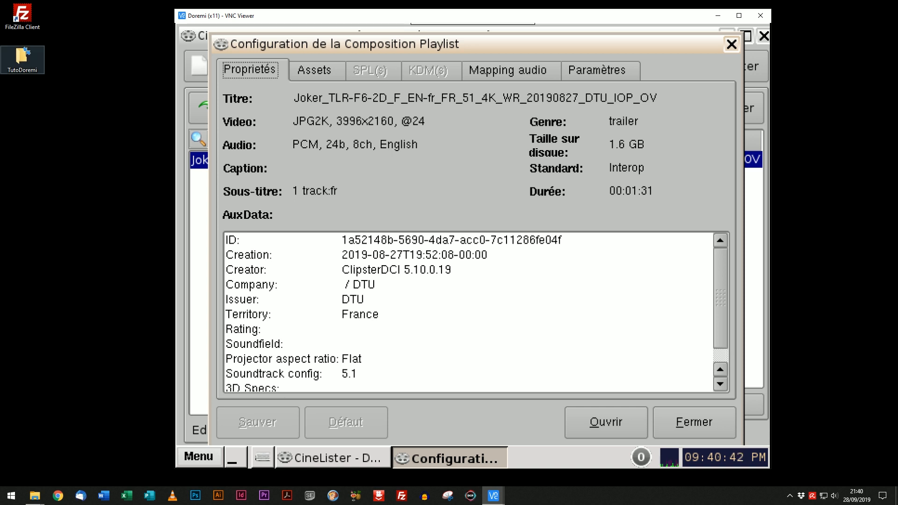
# Step: Switch to FileZilla in a maximized window and enter 10.116.217.11 as the host
pyautogui.doubleClick(22, 16)
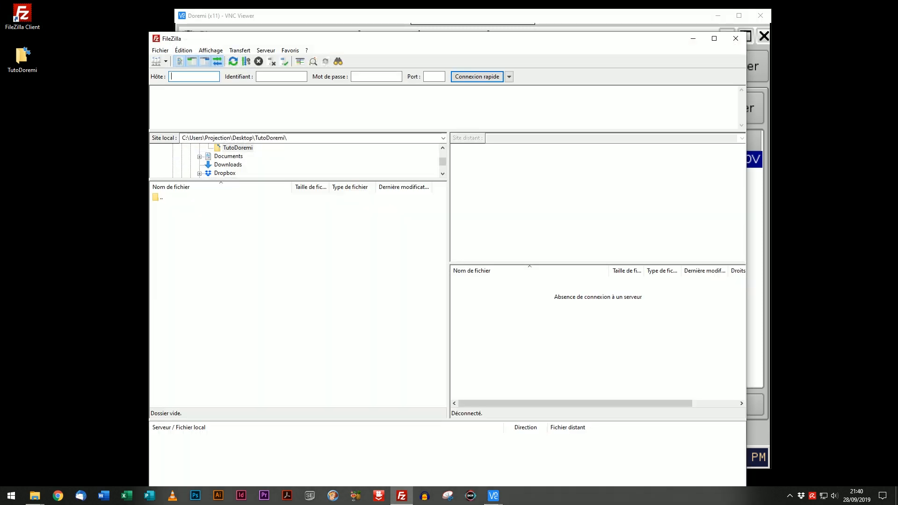
pyautogui.moveTo(364, 42); pyautogui.dragTo(371, 0)
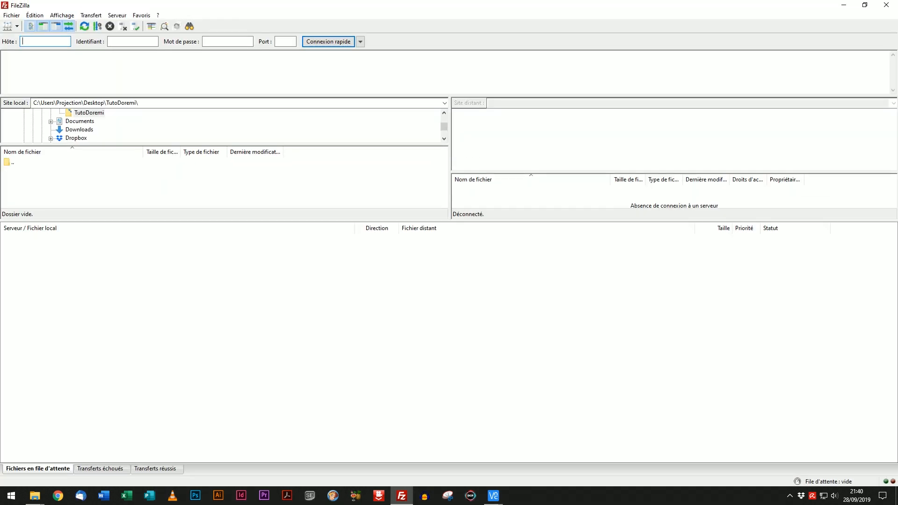
pyautogui.click(89, 113)
pyautogui.click(35, 41)
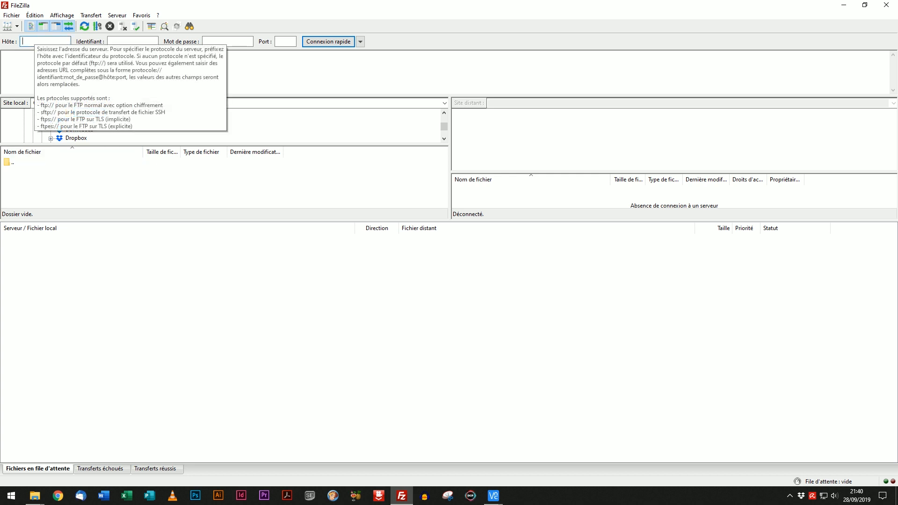
pyautogui.write('101')
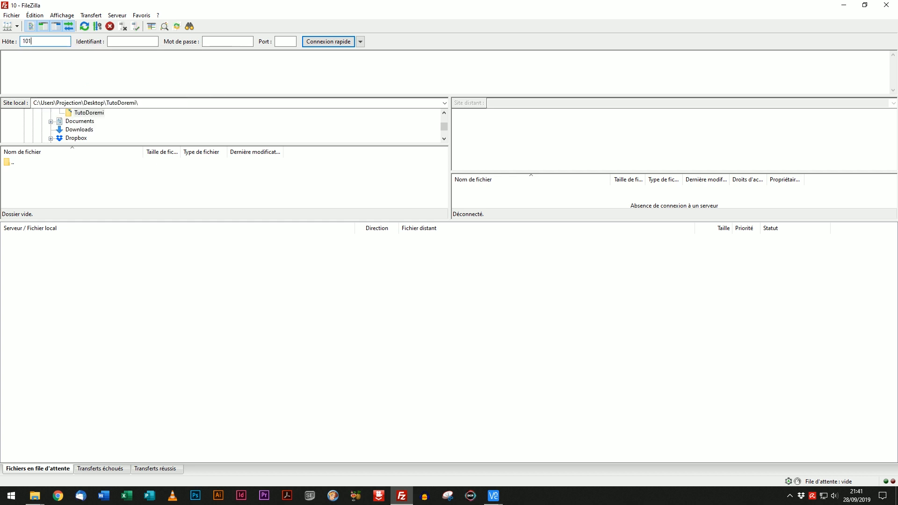
pyautogui.press('BackSpace')
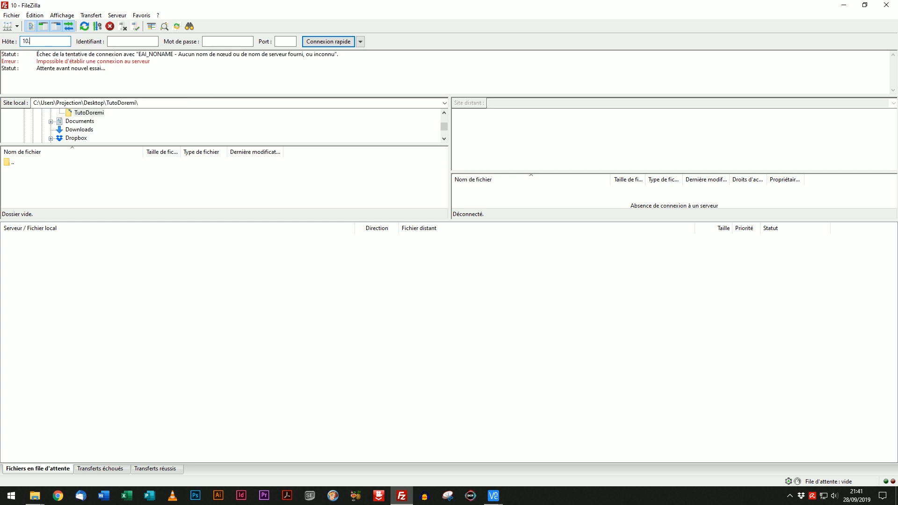
pyautogui.write('.116.217.11')
# Step: Connect to the server with the identifier manager, the account password and port 21
pyautogui.press('Tab')
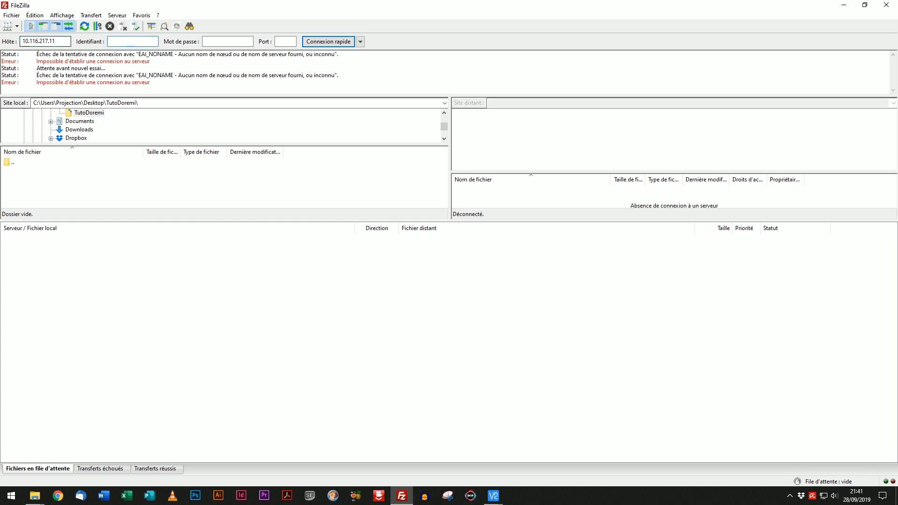
pyautogui.write('manager')
pyautogui.press('Tab')
pyautogui.write('********')
pyautogui.press('Tab')
pyautogui.write('21')
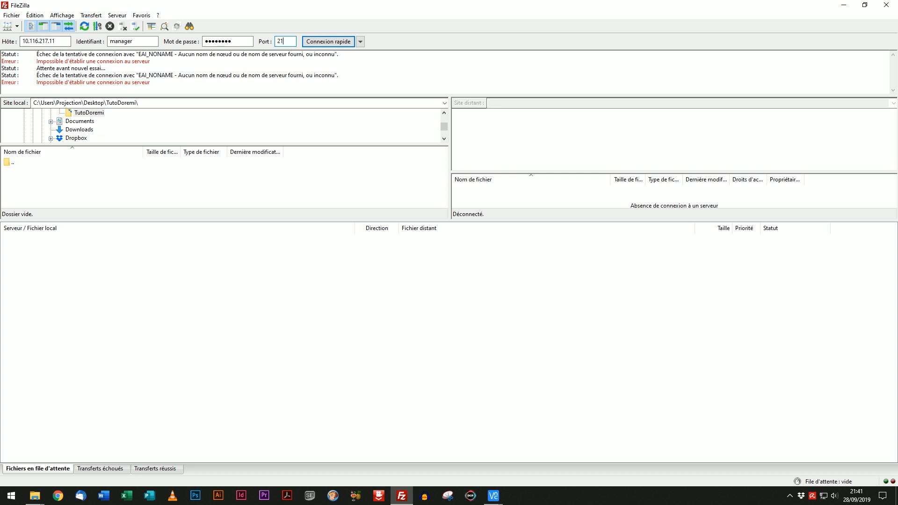
pyautogui.press('Return')
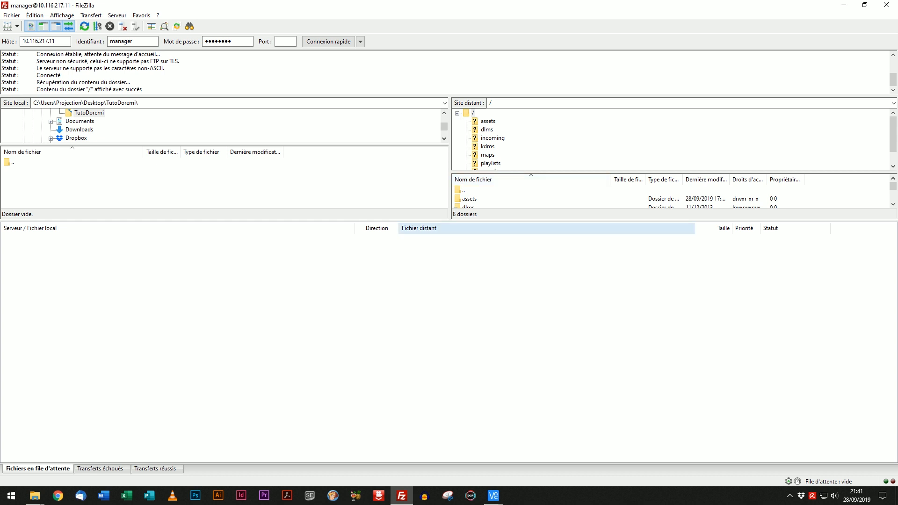
# Step: Enlarge the remote directory areas and select the folder 1a52148b-5690-4da7-acc0-7c11286fe04f inside the server's assets directory
pyautogui.moveTo(505, 220); pyautogui.dragTo(505, 342)
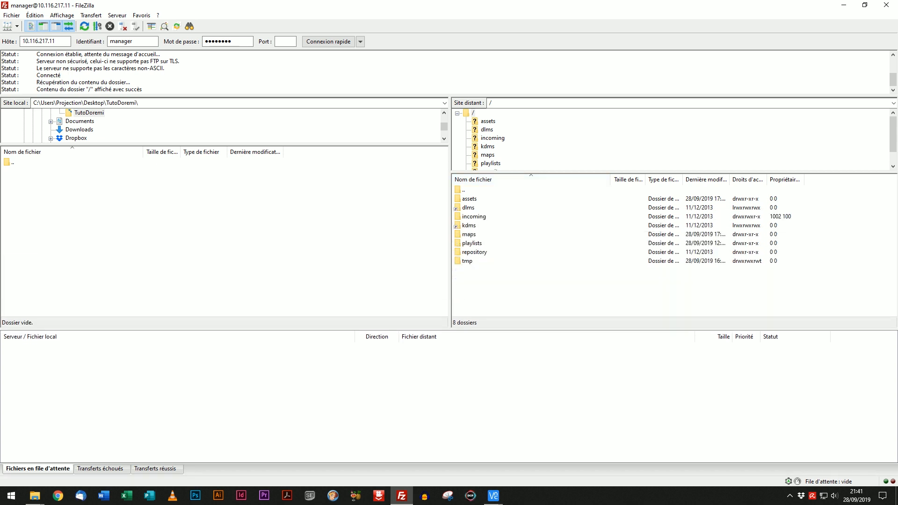
pyautogui.moveTo(533, 172); pyautogui.dragTo(533, 199)
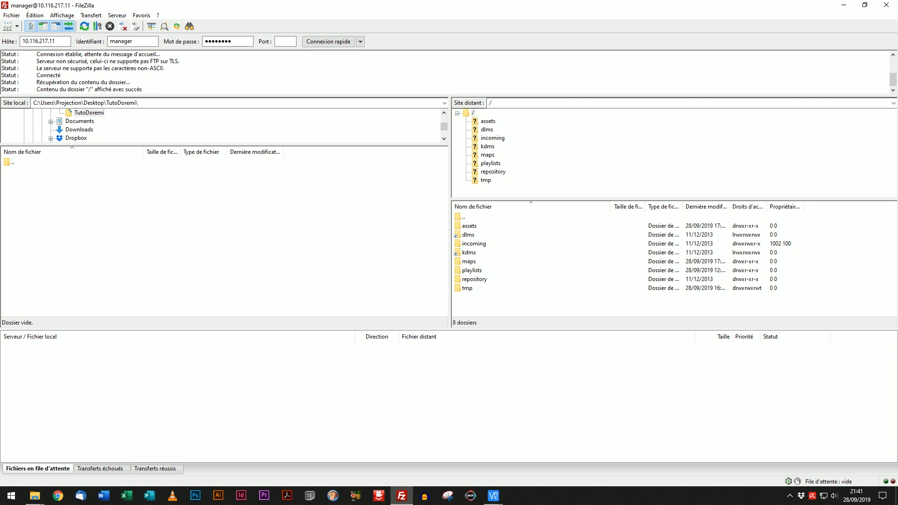
pyautogui.doubleClick(488, 121)
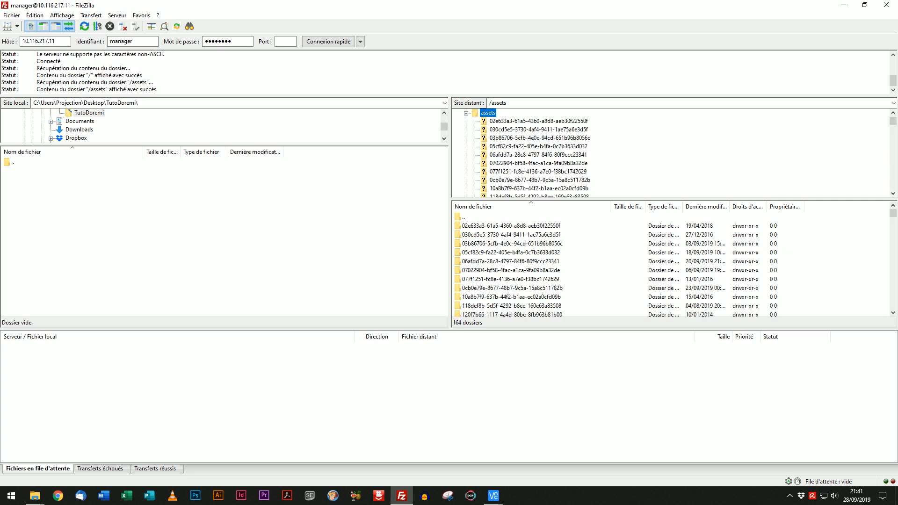
pyautogui.scroll(-1, 671, 264)
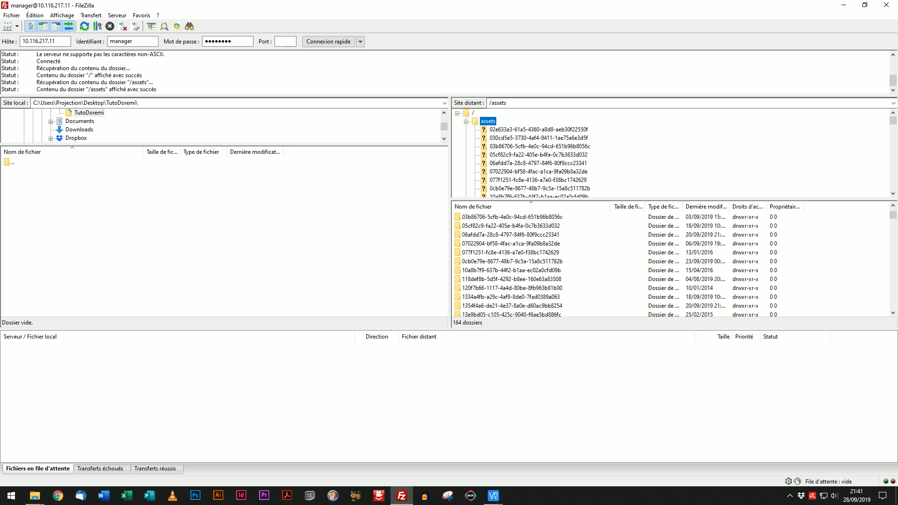
pyautogui.scroll(-2, 671, 265)
pyautogui.scroll(-1, 671, 264)
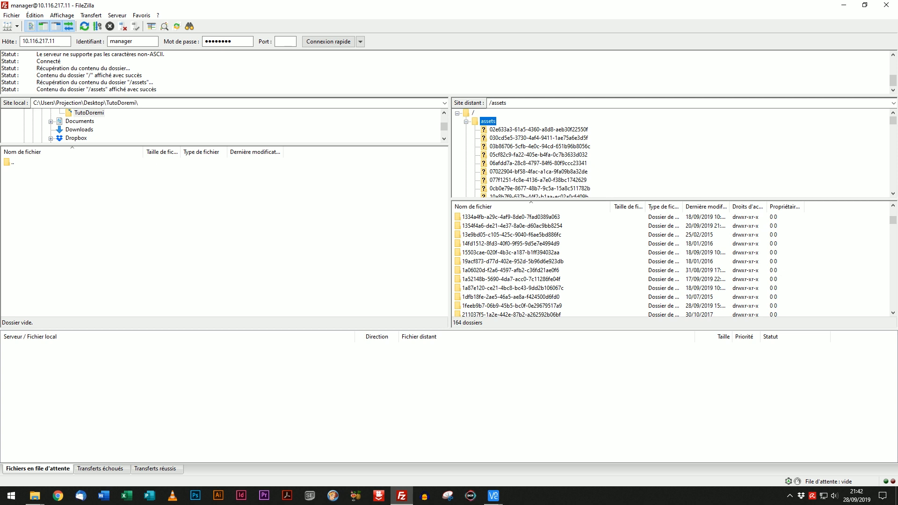
pyautogui.click(511, 279)
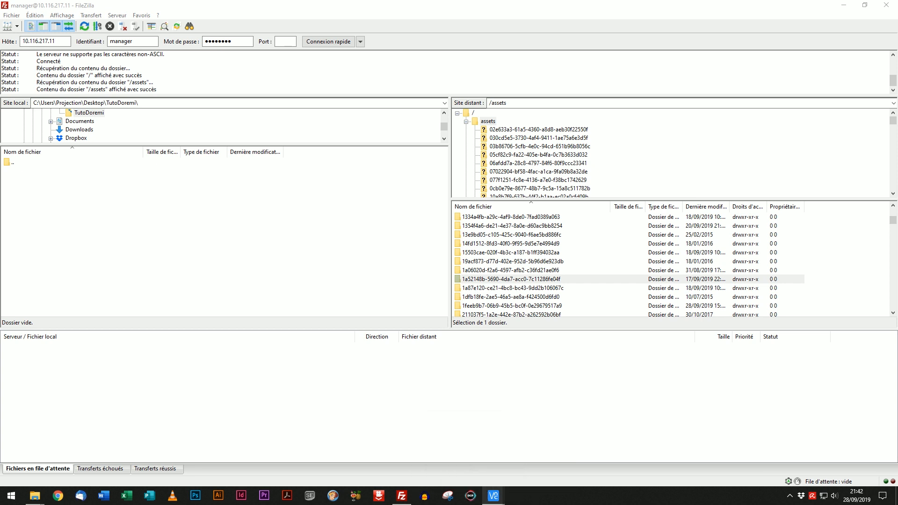
# Step: Compare the selected remote folder's name with the composition ID in the VNC Viewer window
pyautogui.moveTo(493, 496)
pyautogui.click(537, 451)
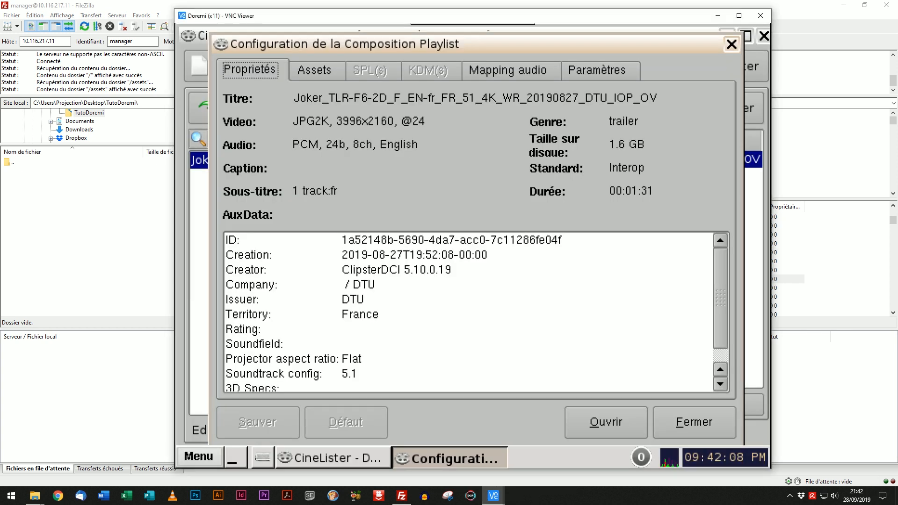
pyautogui.hotkey('alt', 'Tab')
pyautogui.press('F2')
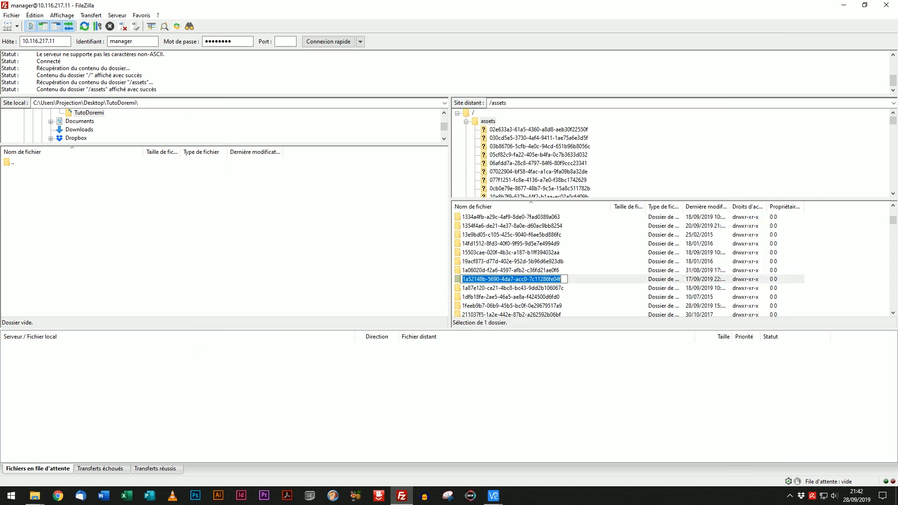
pyautogui.press('Escape')
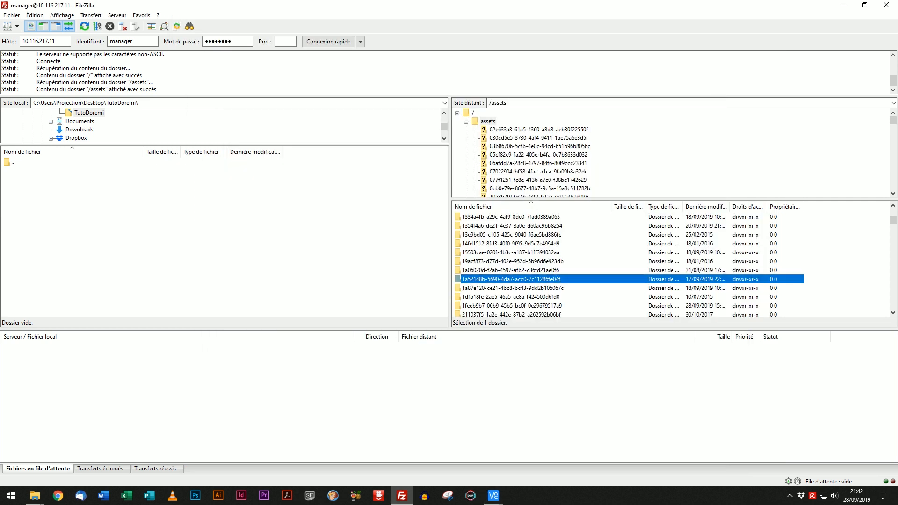
# Step: View the contents of the 1a52148b-5690-4da7-acc0-7c11286fe04f folder, return to assets and select that folder again
pyautogui.press('Return')
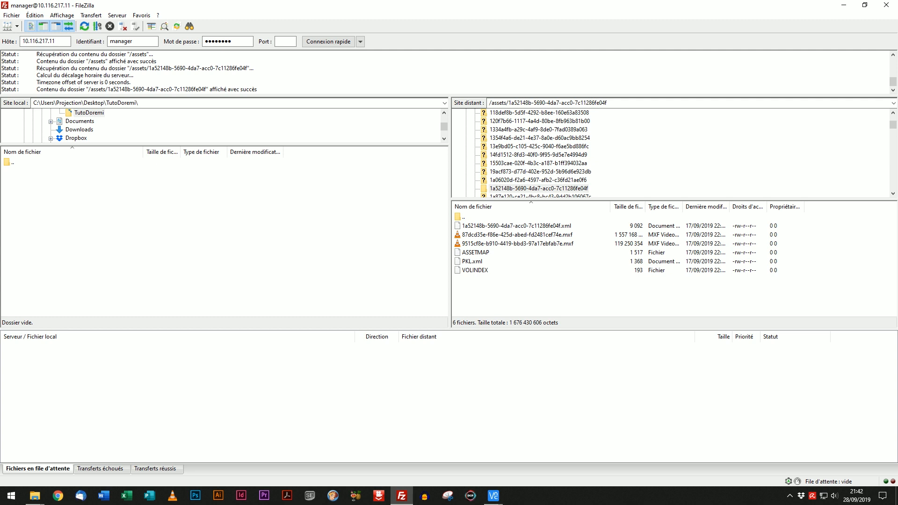
pyautogui.doubleClick(463, 217)
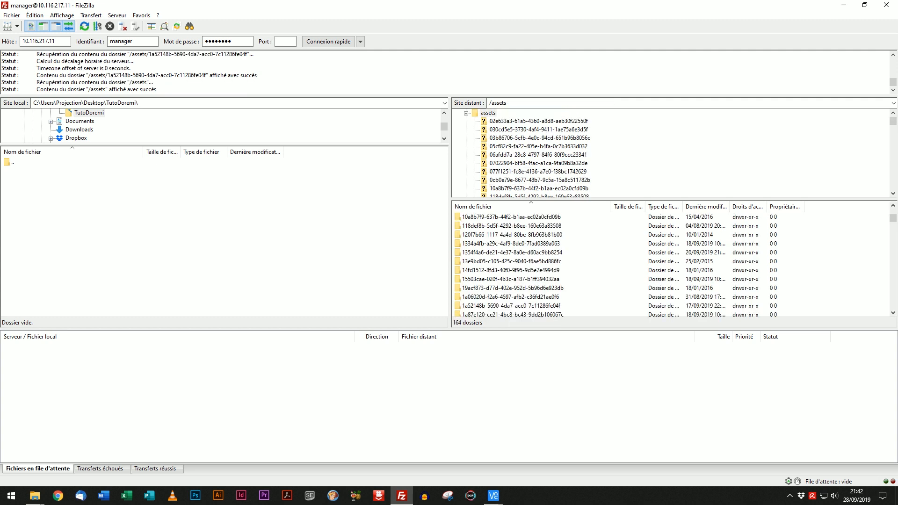
pyautogui.scroll(-2, 622, 264)
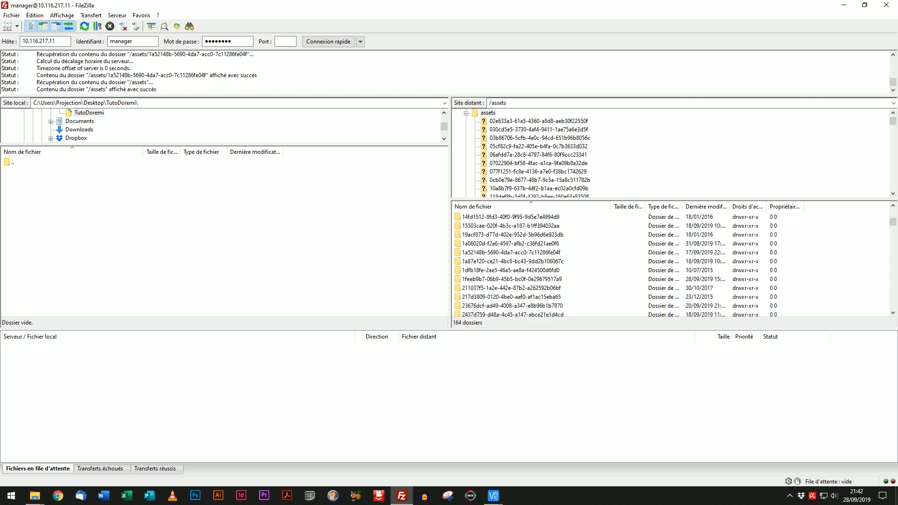
pyautogui.click(511, 253)
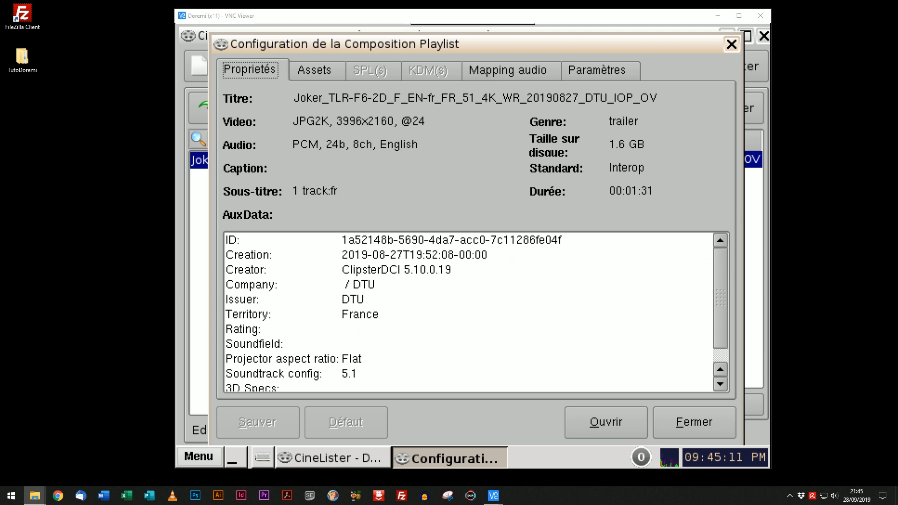
# Step: Open the downloaded 1a52148b-5690-4da7-acc0-7c11286fe04f folder in TutoDoremi and load its identically named XML file in Notepad++
pyautogui.moveTo(0, 164); pyautogui.dragTo(468, 49)
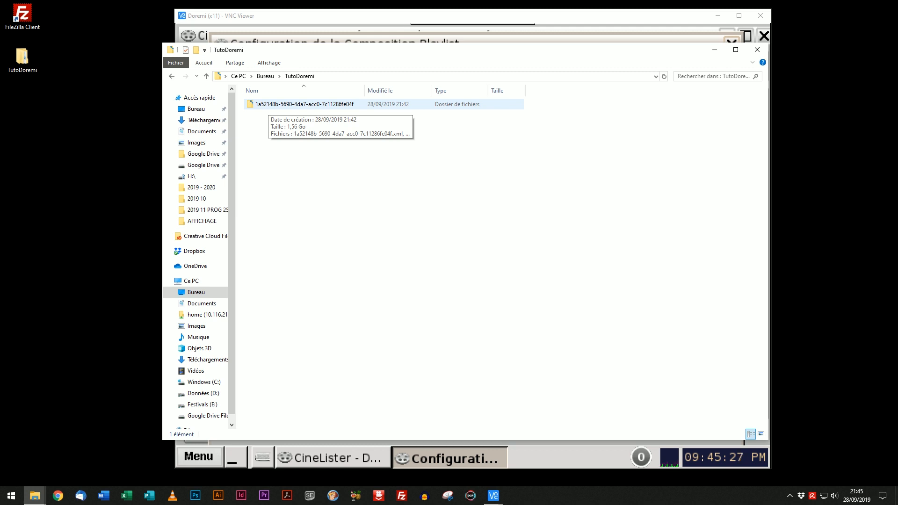
pyautogui.doubleClick(268, 106)
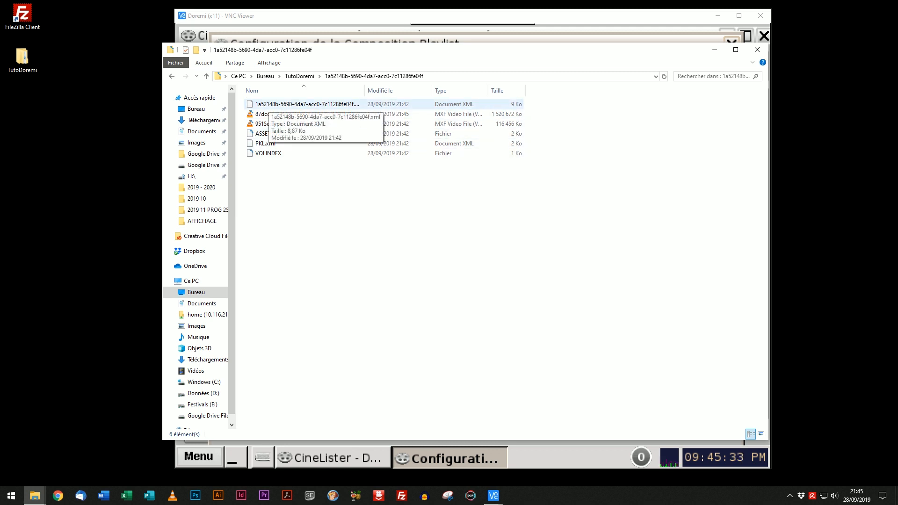
pyautogui.moveTo(364, 91); pyautogui.dragTo(414, 91)
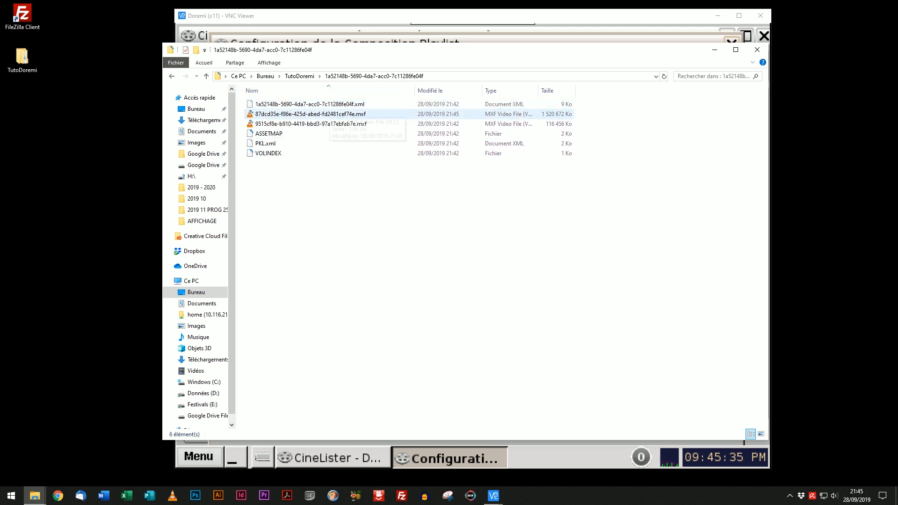
pyautogui.rightClick(318, 104)
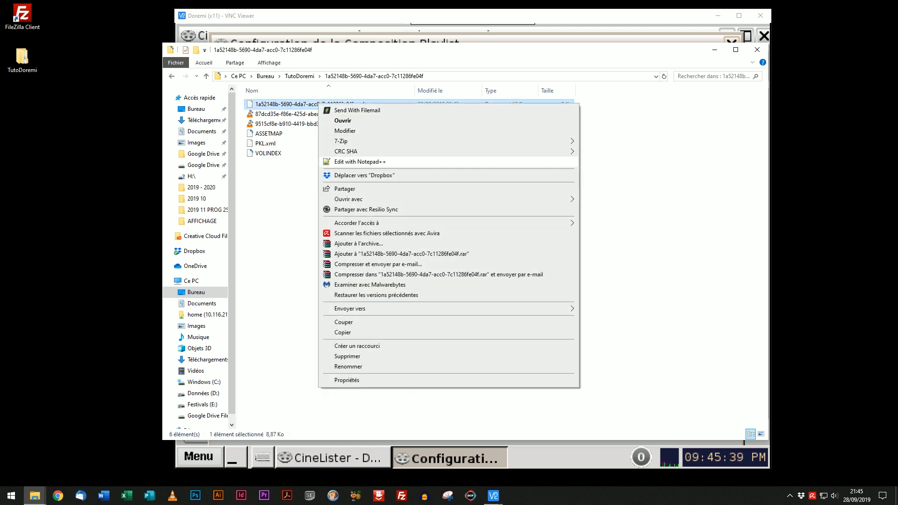
pyautogui.click(361, 161)
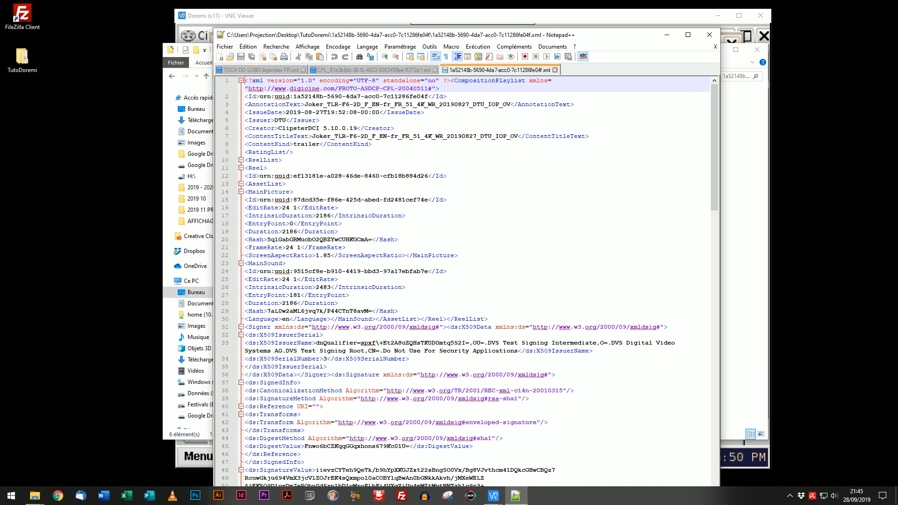
# Step: Copy the title Joker_TLR-F6-2D_F_EN-fr_FR_51_4K_WR_20190827_DTU_IOP_OV from the XML's ContentTitleText element
pyautogui.moveTo(312, 136); pyautogui.dragTo(518, 136)
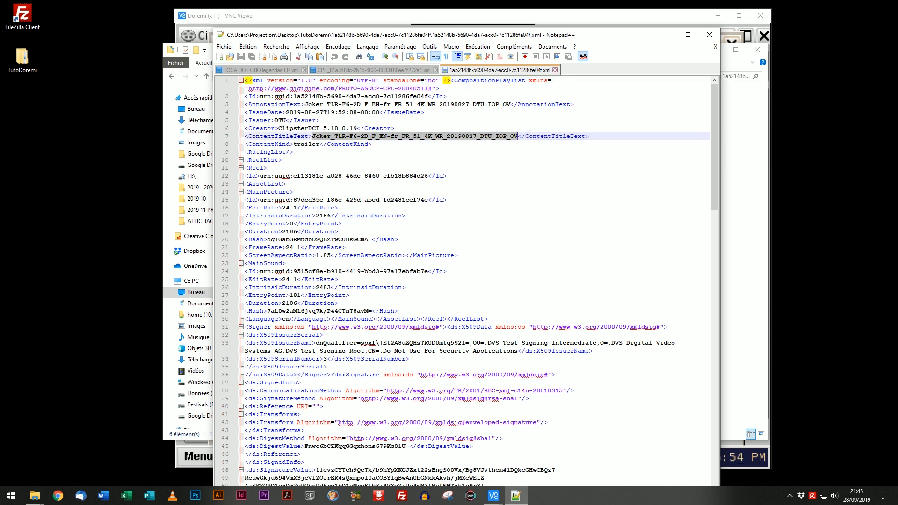
pyautogui.rightClick(451, 138)
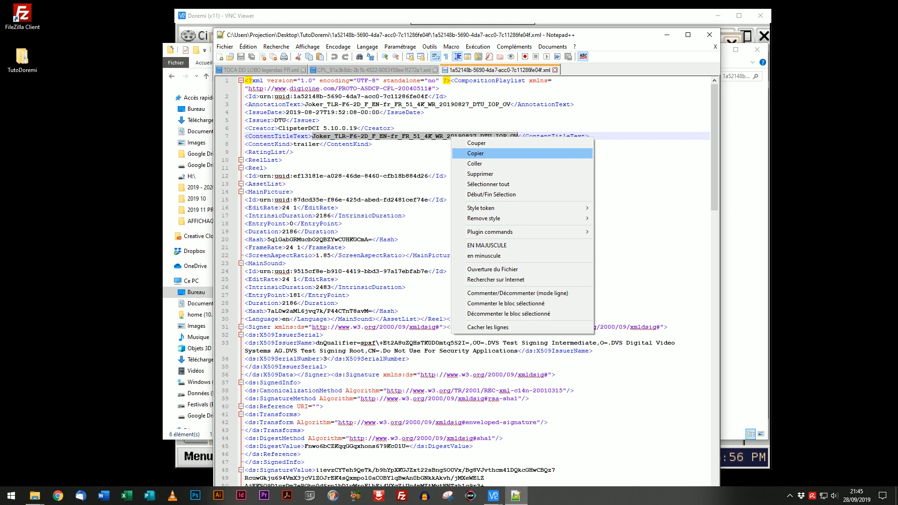
pyautogui.click(475, 153)
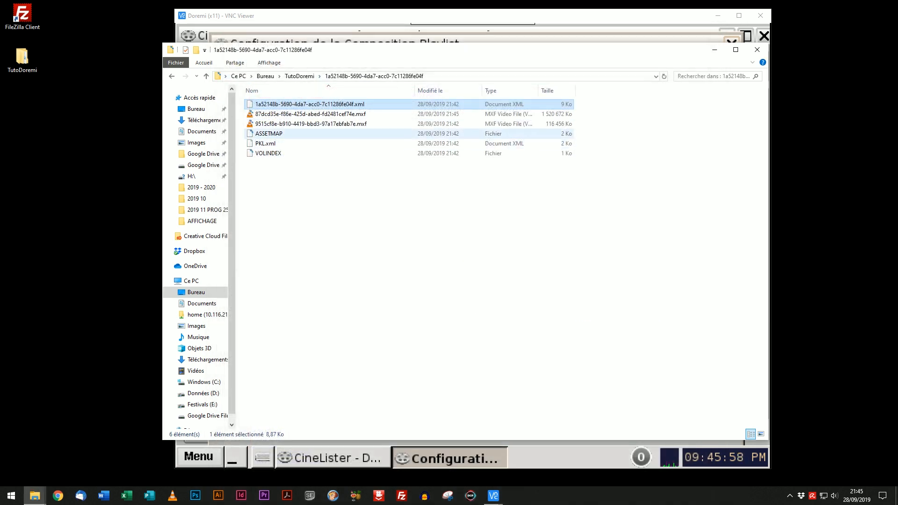
# Step: Rename the downloaded folder in TutoDoremi to Joker_TLR-F6-2D_F_EN-fr_FR_51_4K_WR_20190827_DTU_IOP_OV and widen the name column to show it fully
pyautogui.click(299, 76)
pyautogui.rightClick(290, 104)
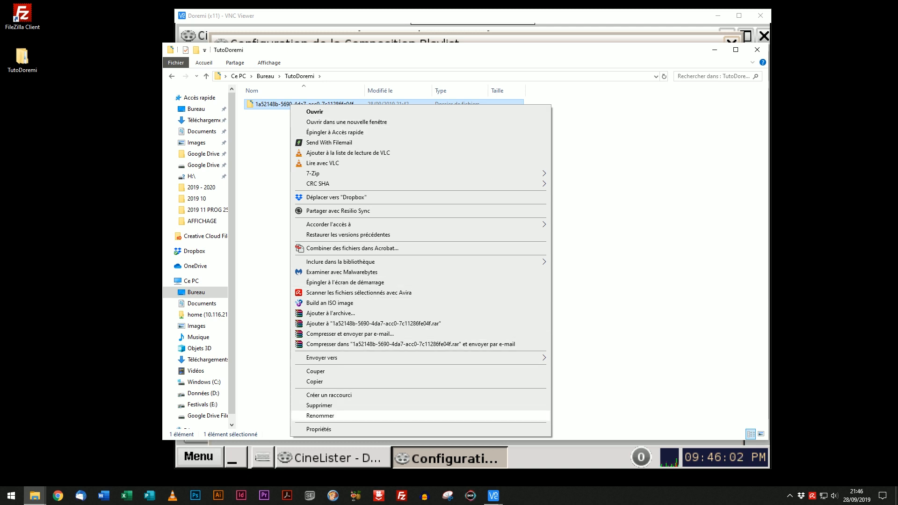
pyautogui.click(319, 415)
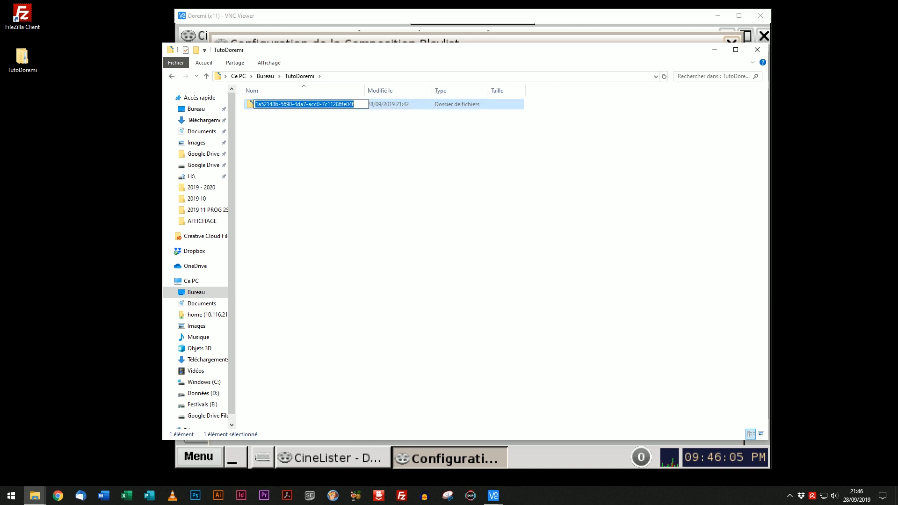
pyautogui.rightClick(298, 105)
pyautogui.click(320, 144)
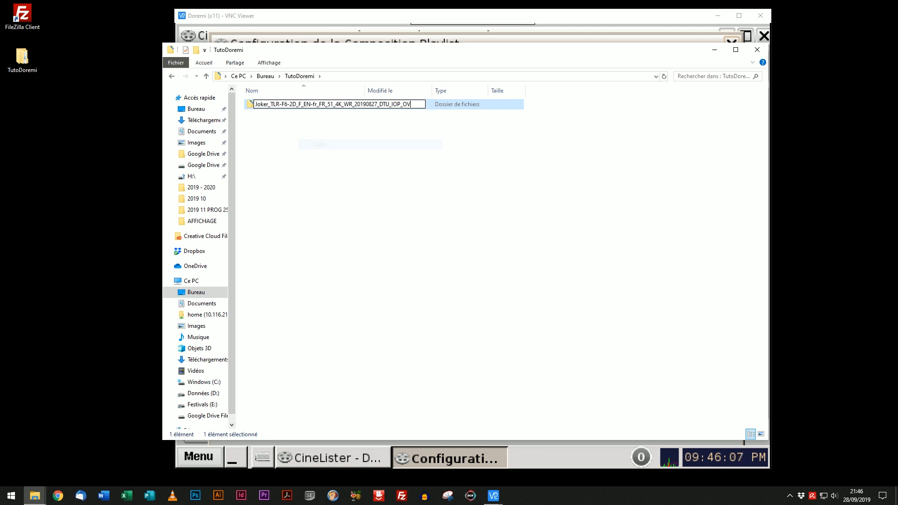
pyautogui.press('Return')
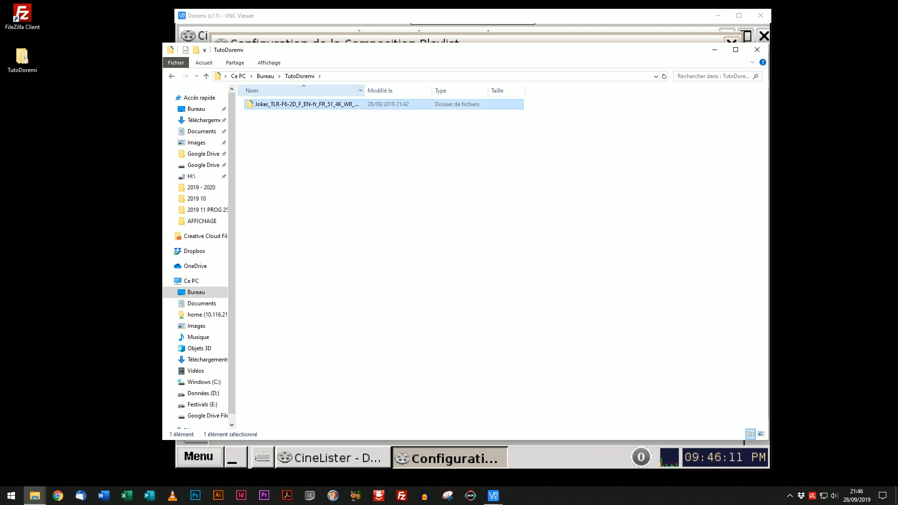
pyautogui.moveTo(364, 91); pyautogui.dragTo(434, 91)
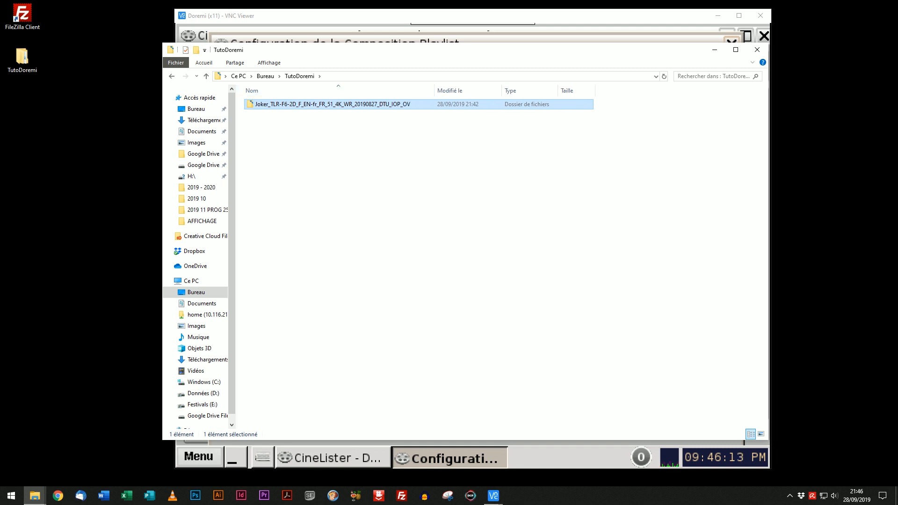